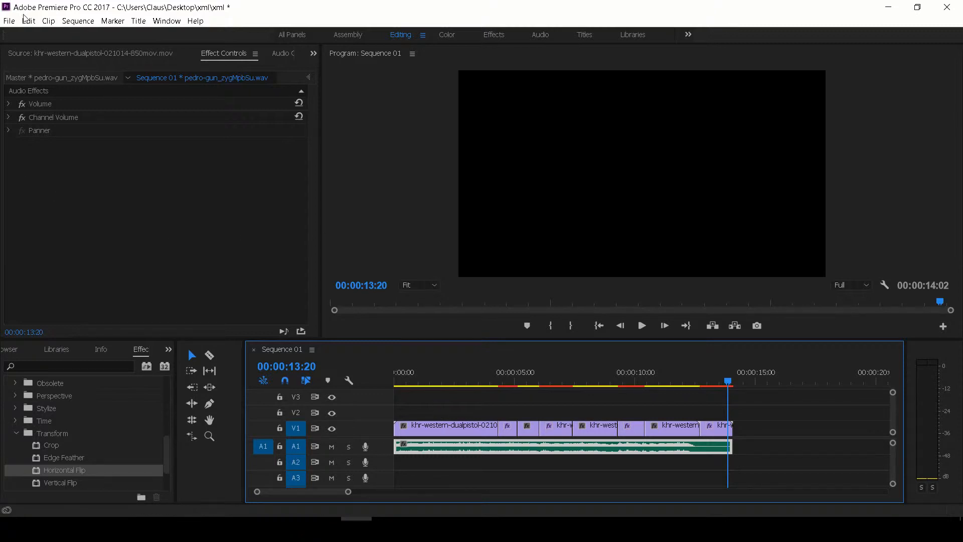
Export the sequence as a Final Cut Pro XML named Sequence 01 into the xml folder on the Desktop
click(9, 22)
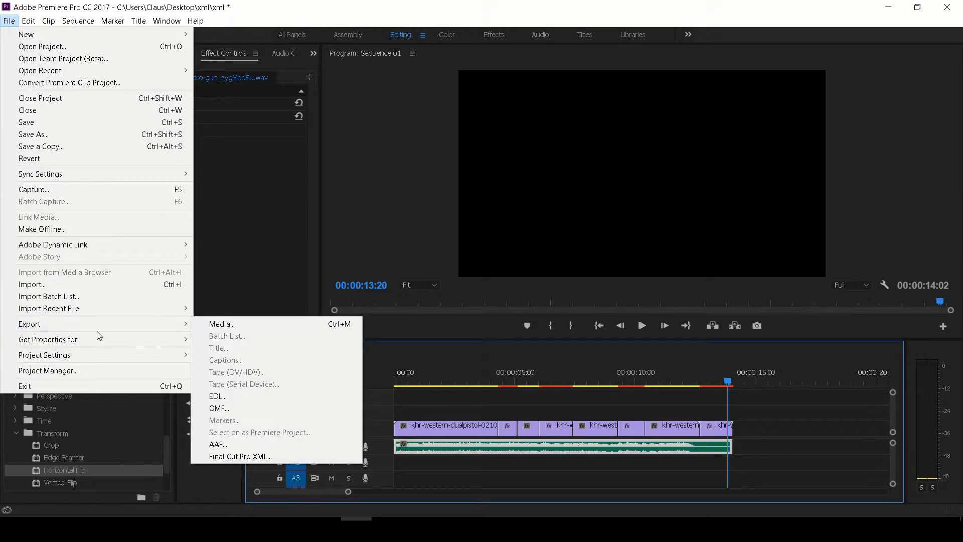
click(282, 455)
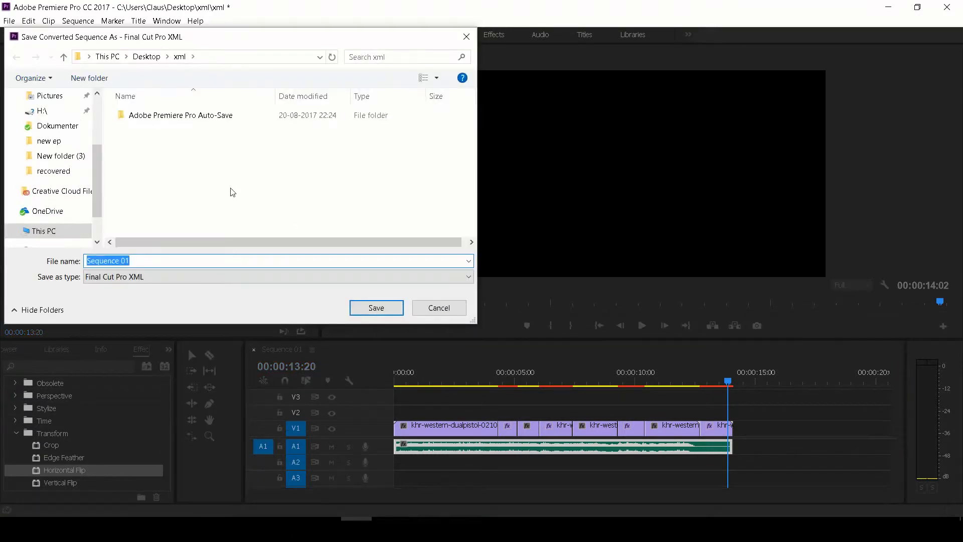
click(64, 58)
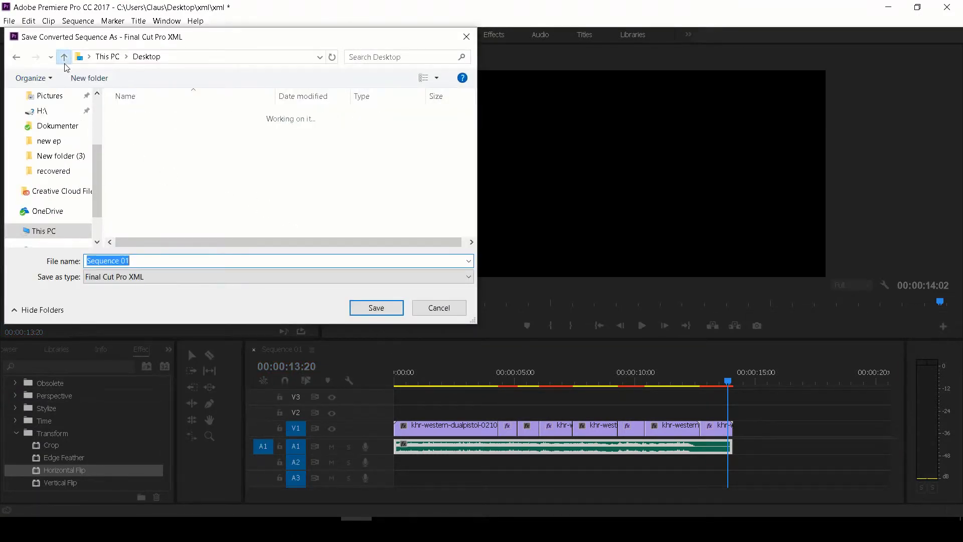
scroll(210, 194, down, 3)
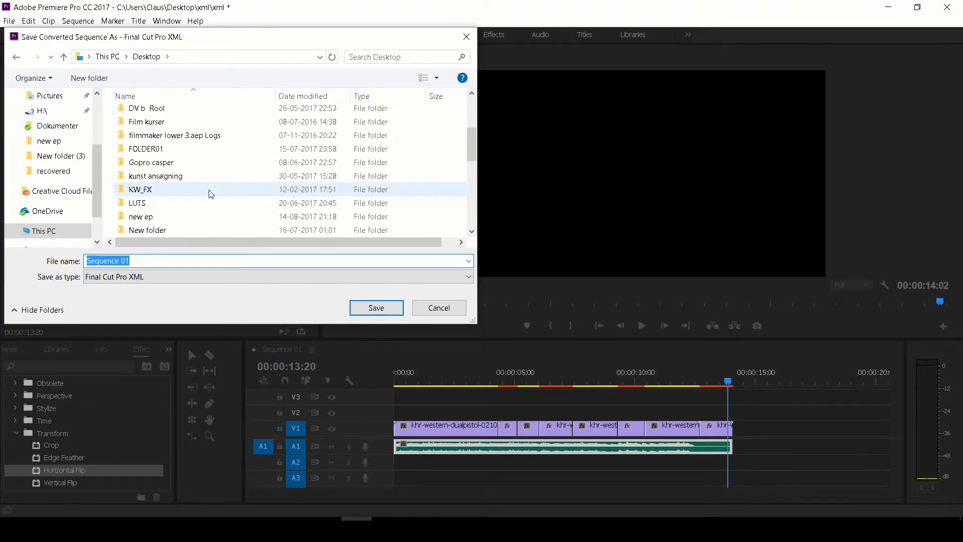
scroll(211, 193, down, 8)
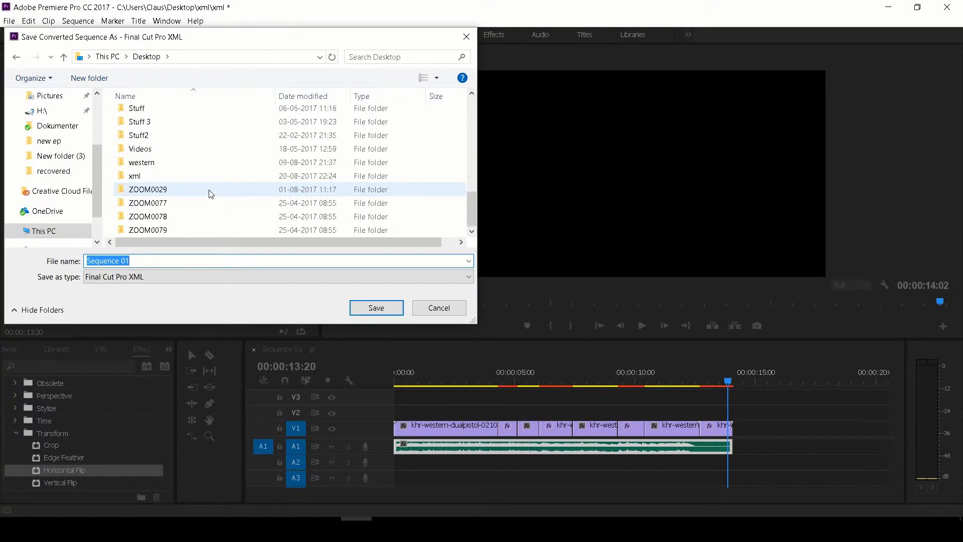
click(210, 177)
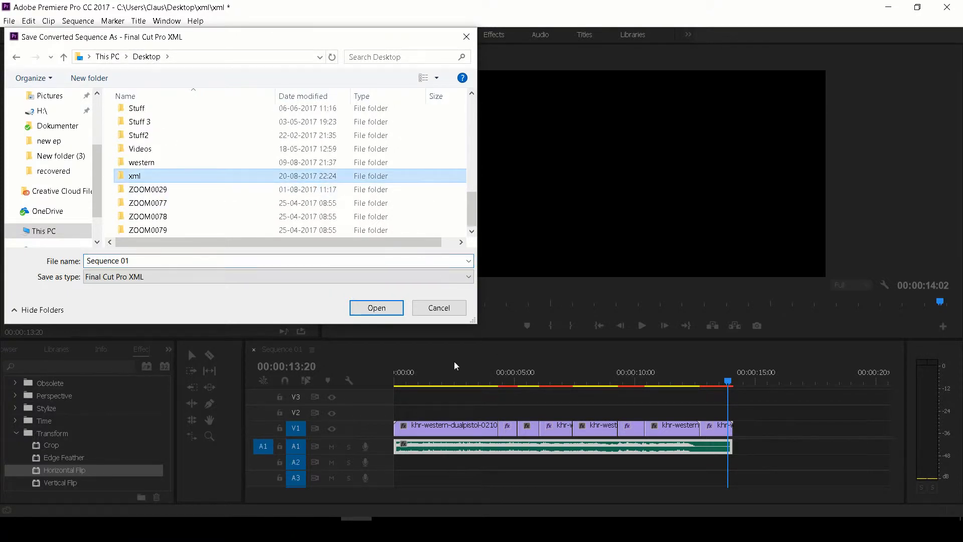
click(379, 310)
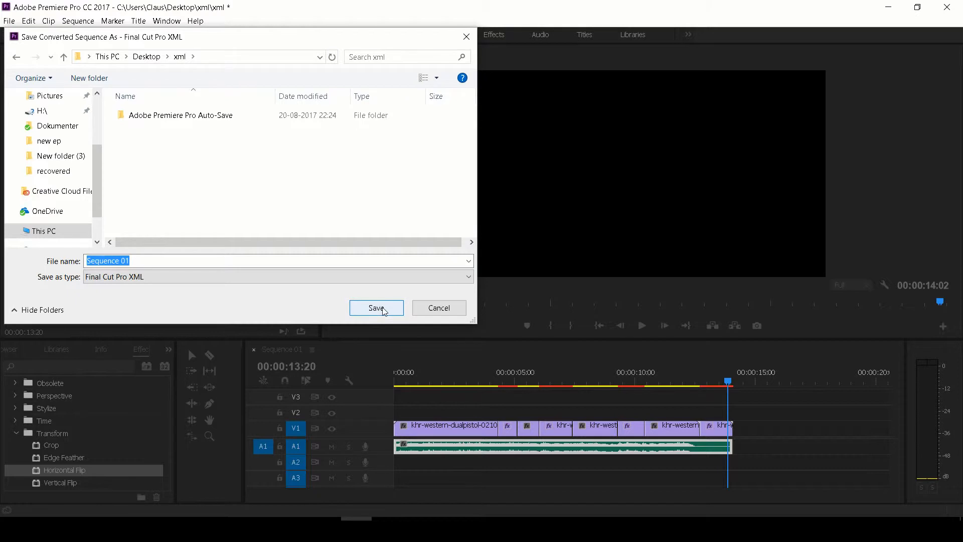
click(384, 311)
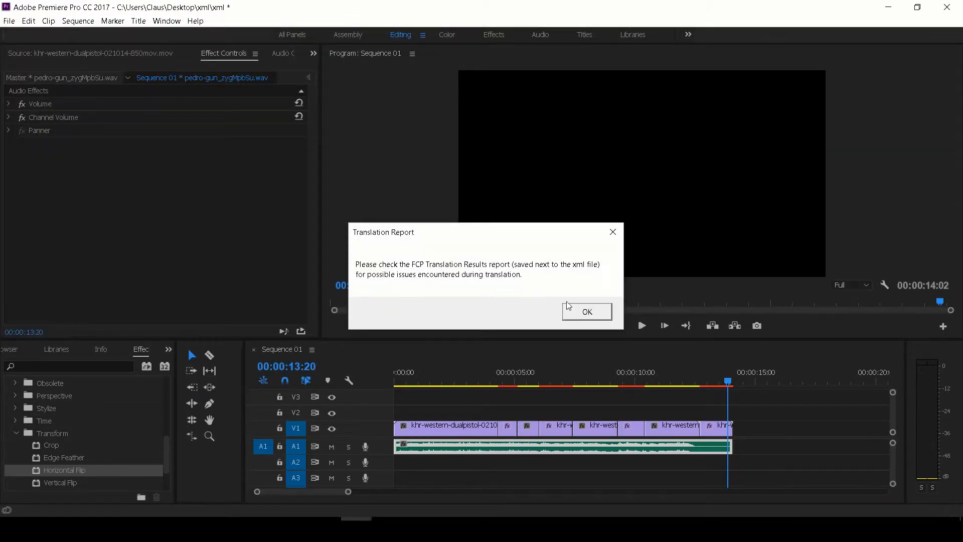
click(582, 313)
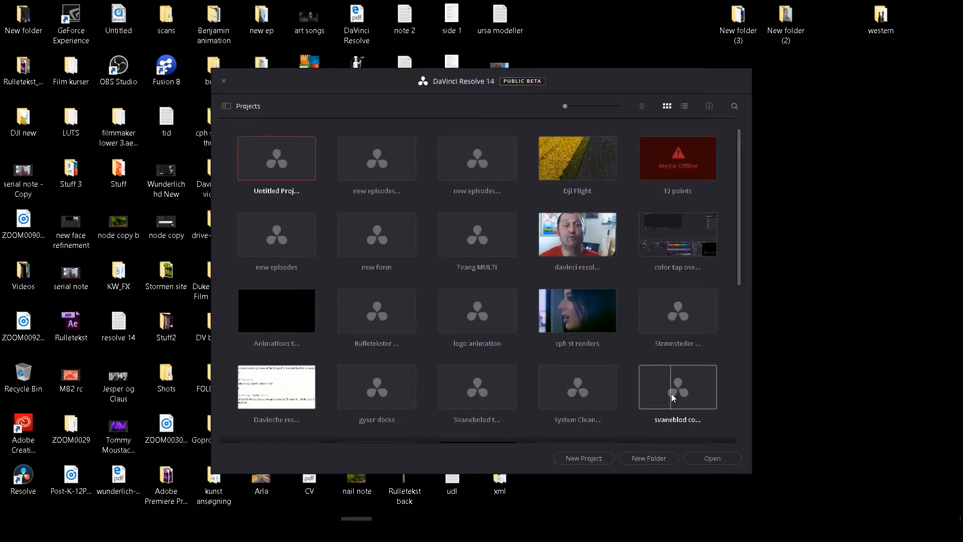
In DaVinci Resolve, open the Untitled Project and import Sequence 01 from the Desktop's xml folder with the default load settings
double_click(250, 156)
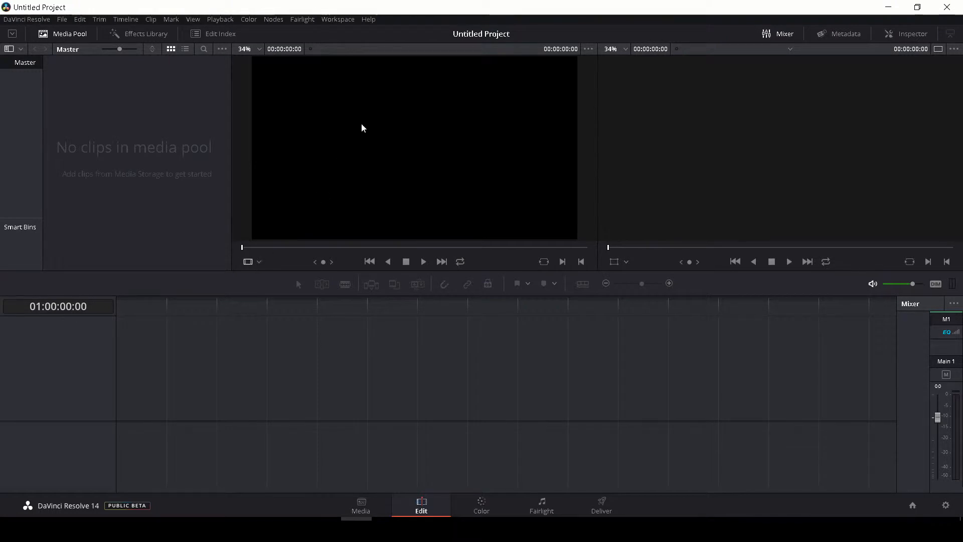
click(62, 19)
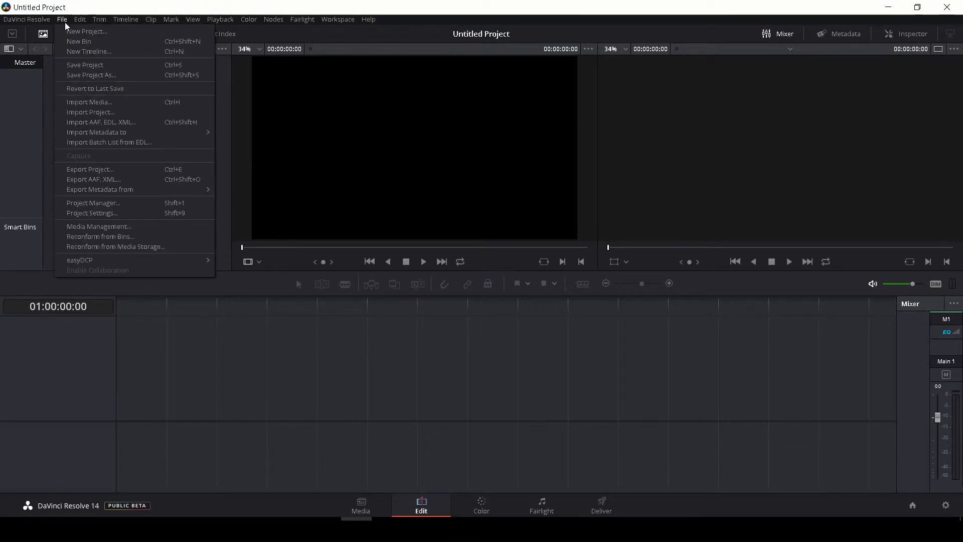
click(98, 123)
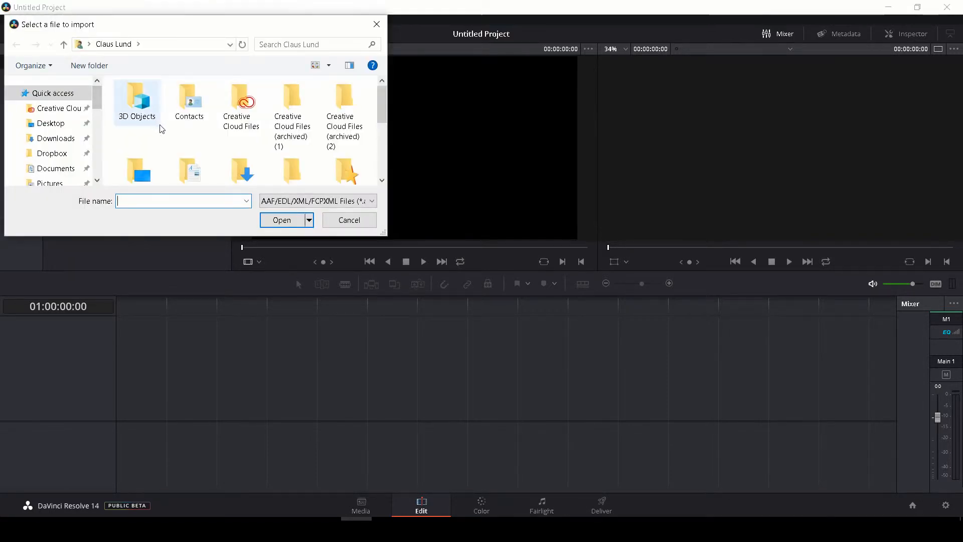
scroll(161, 129, down, 3)
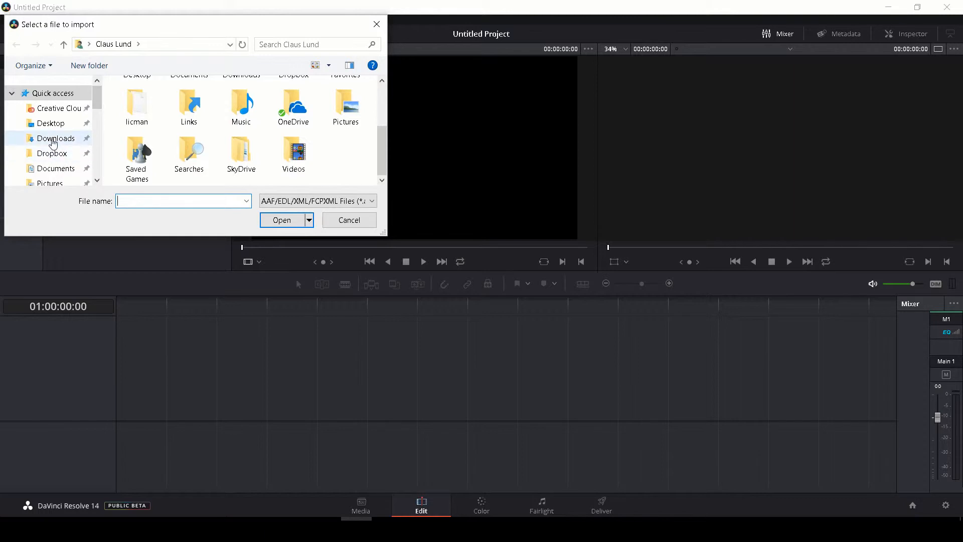
click(50, 123)
scroll(253, 115, down, 10)
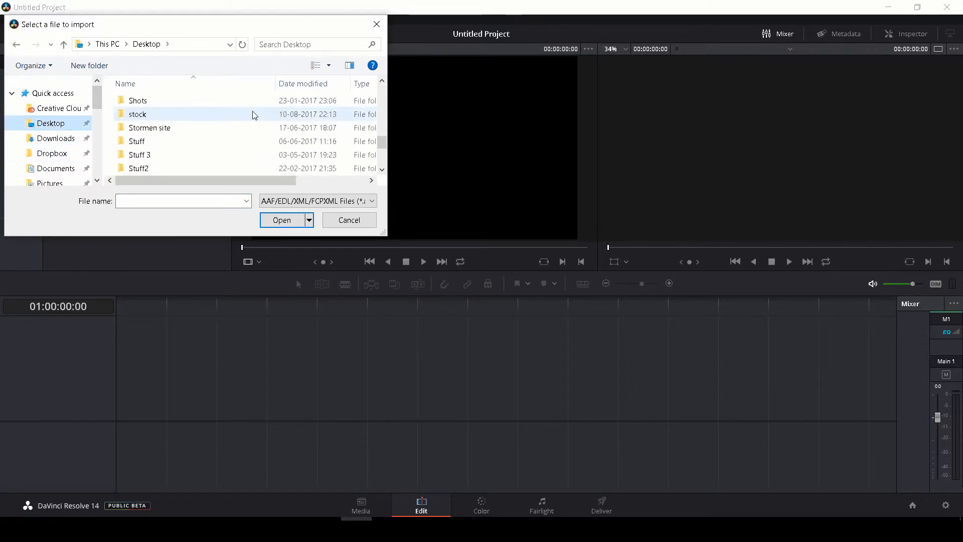
click(219, 127)
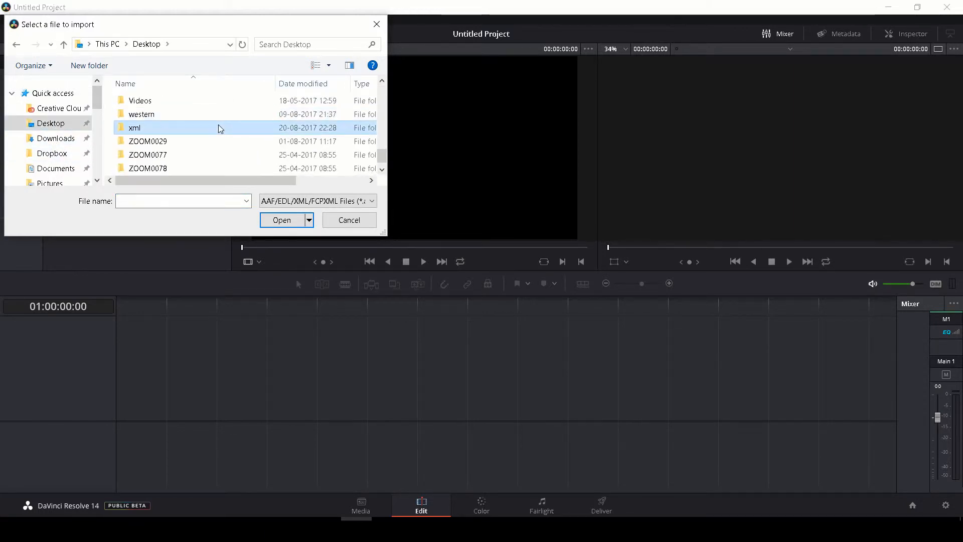
click(279, 222)
click(166, 117)
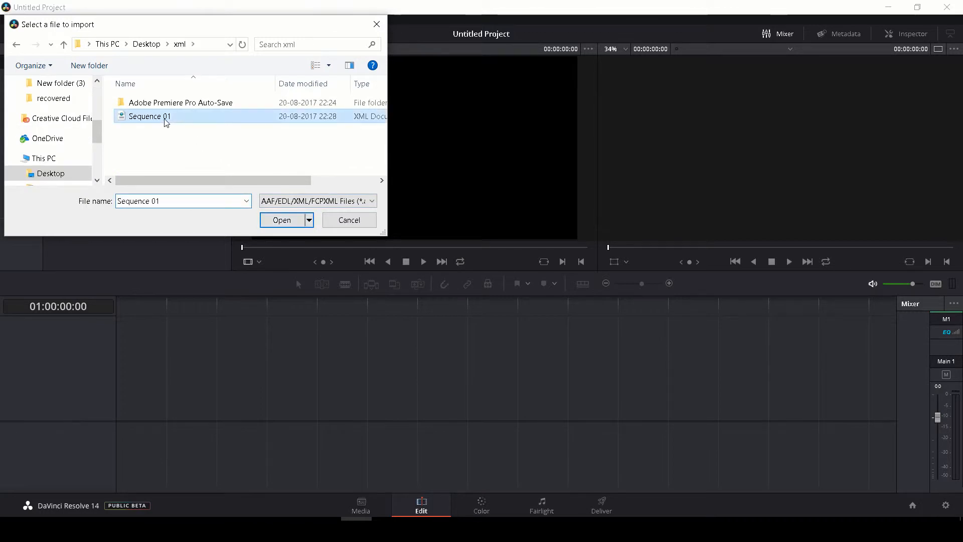
click(283, 225)
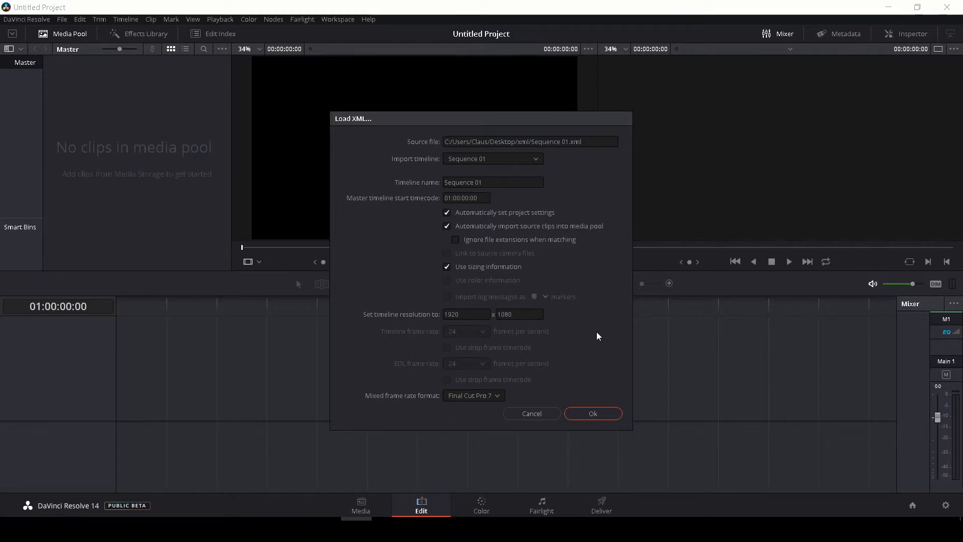
click(600, 412)
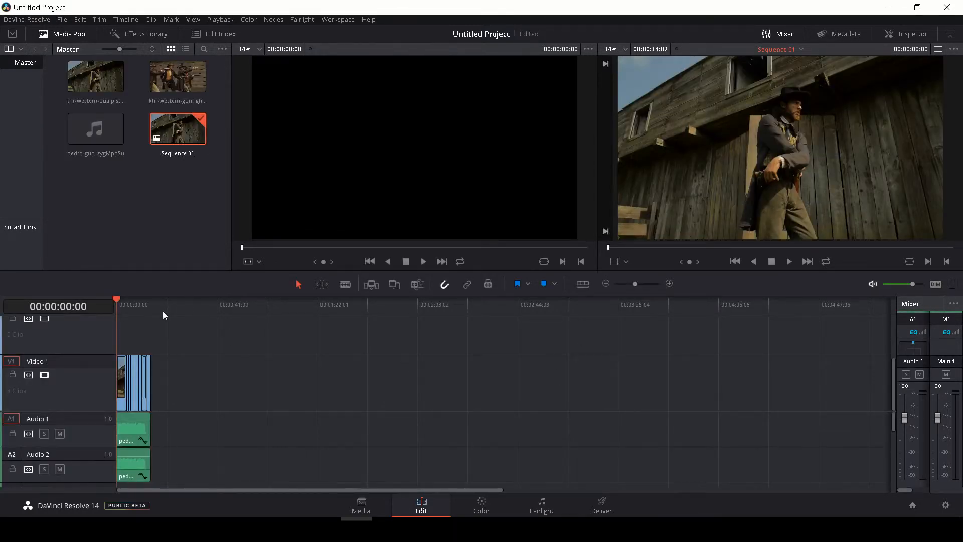
Play the imported Sequence 01 timeline to check the edit
key(space)
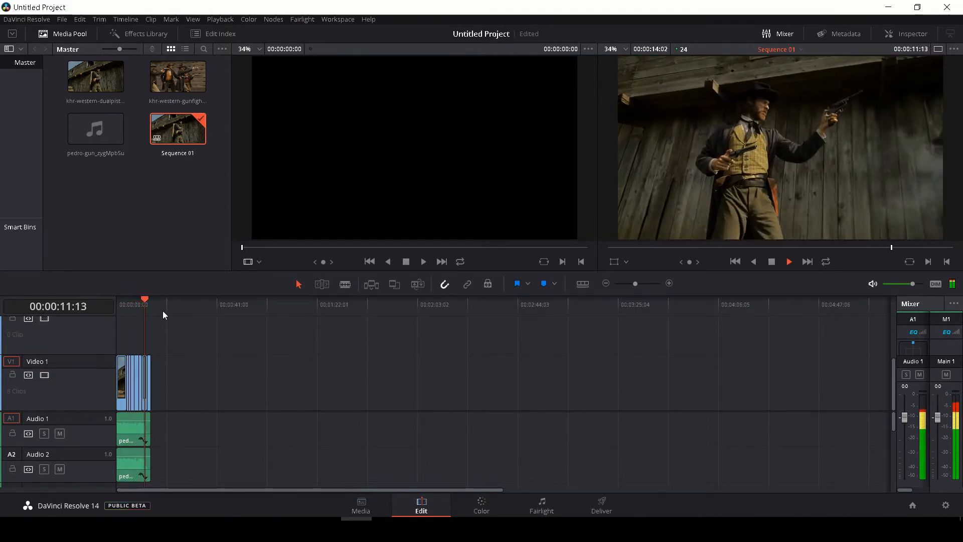
key(space)
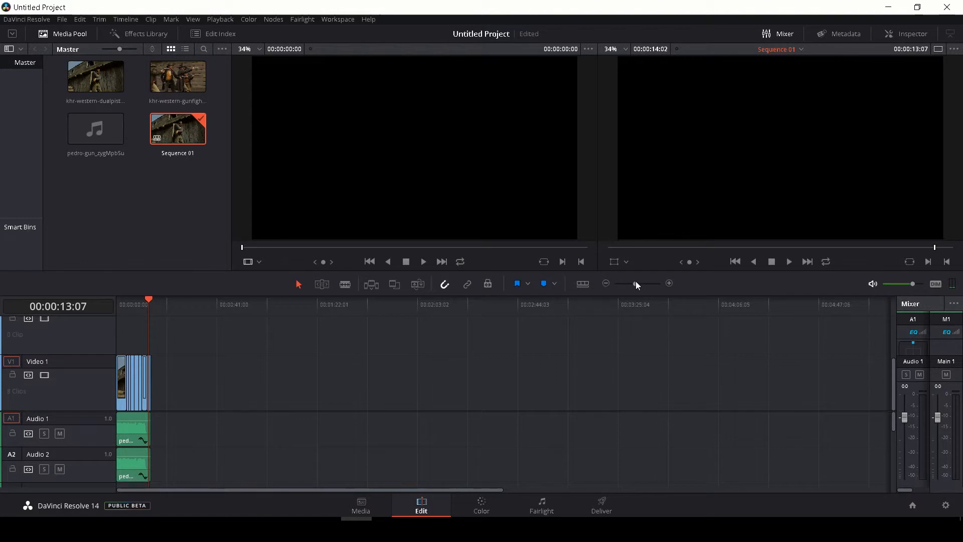
drag(636, 284, 645, 284)
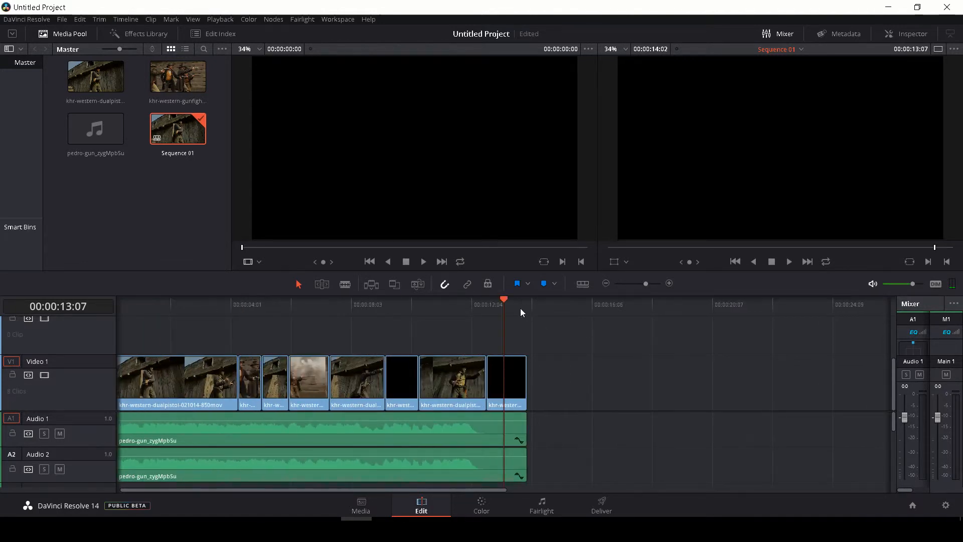
Flip the last gunfight clip on Video 1 horizontally
drag(502, 300, 481, 303)
click(509, 378)
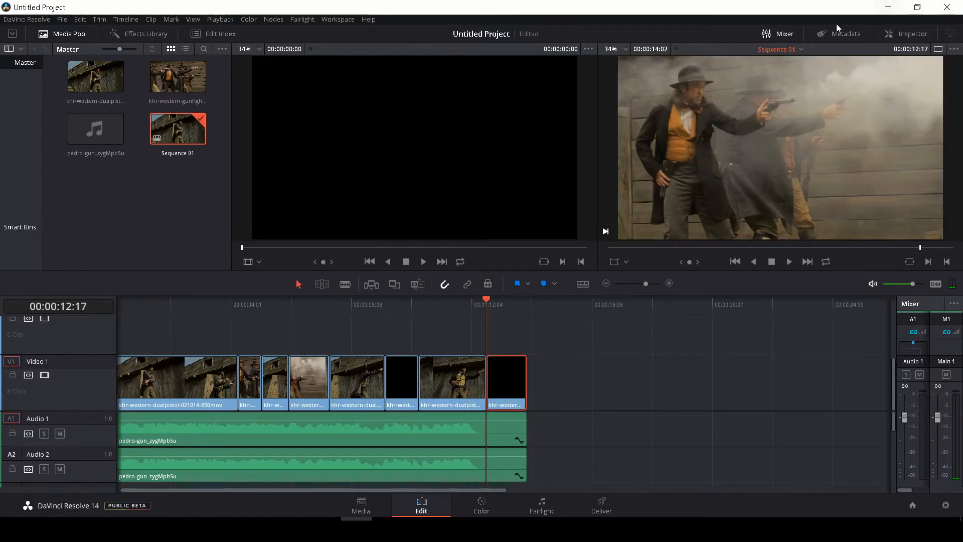
click(916, 34)
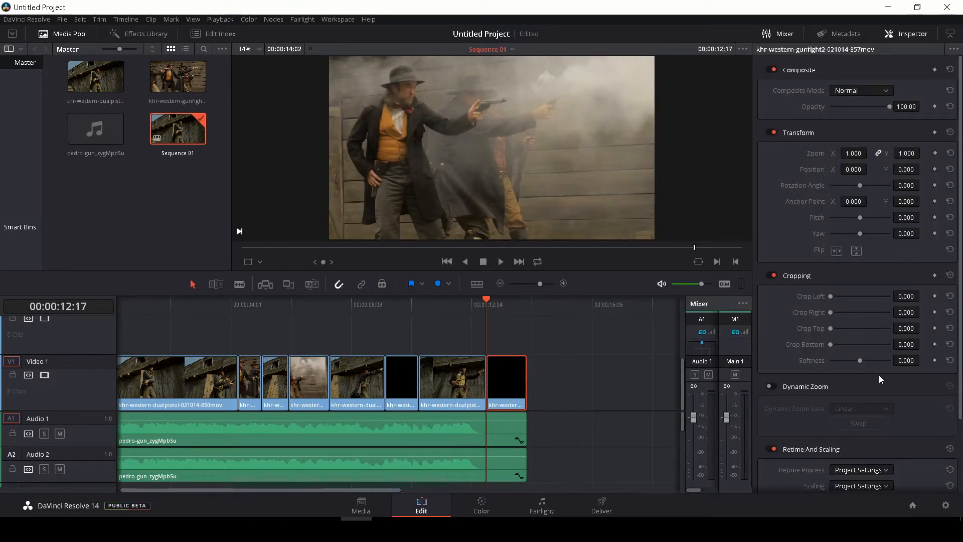
click(837, 251)
Flip the sixth, fourth and second clips on Video 1, the remaining gunfight shots, horizontally
click(406, 308)
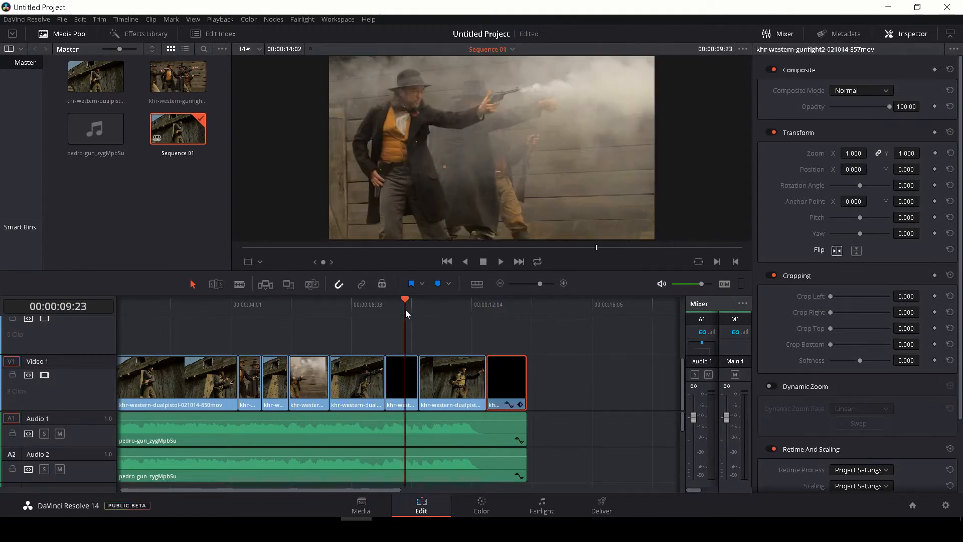
click(402, 371)
click(837, 251)
click(308, 378)
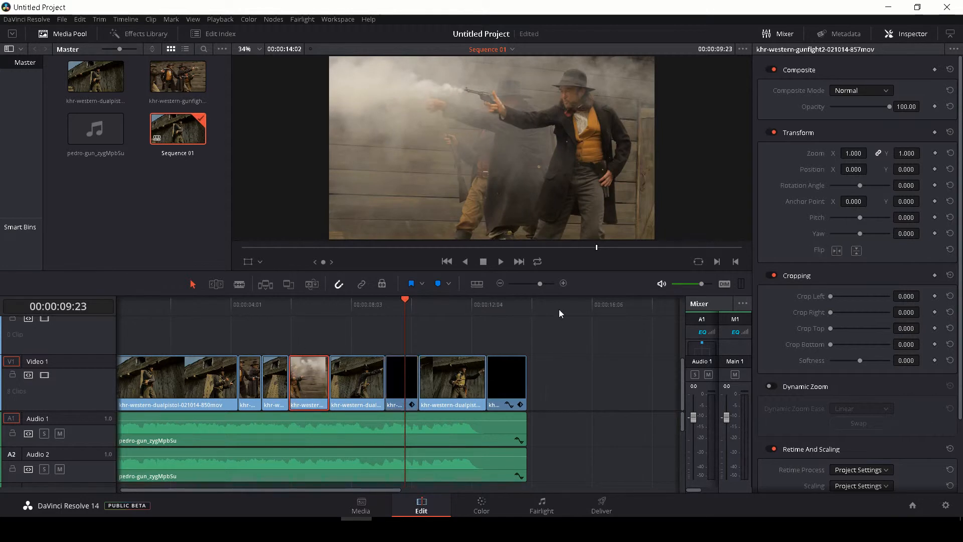
click(837, 251)
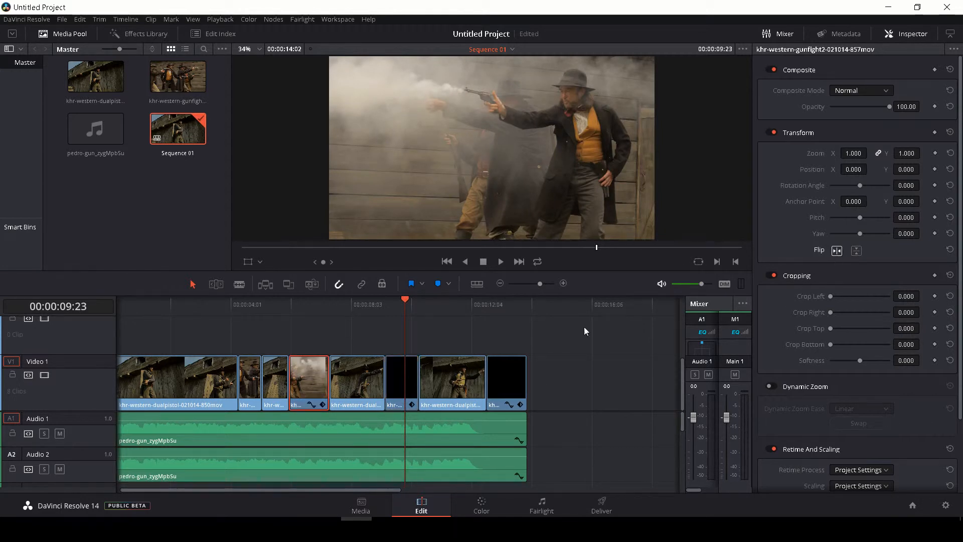
click(246, 377)
click(247, 381)
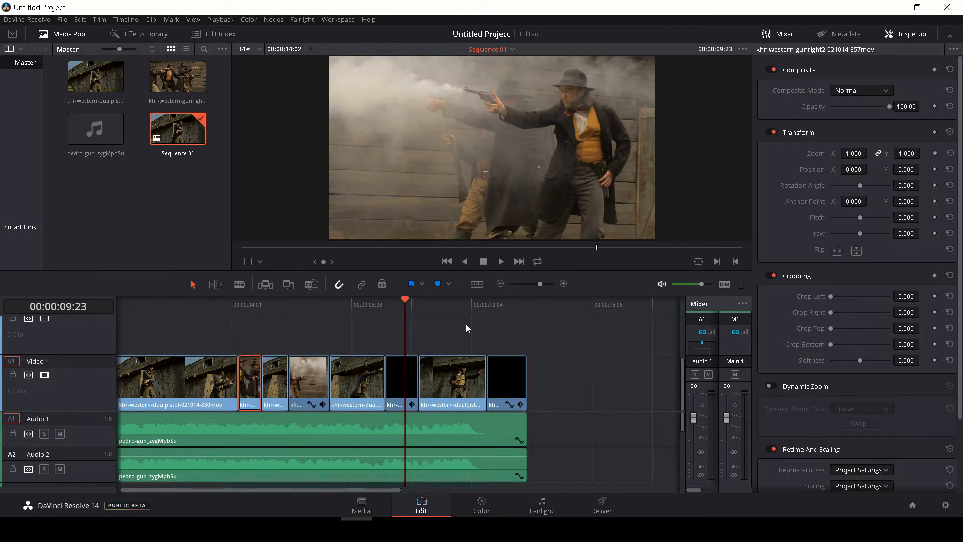
click(838, 251)
Play the sequence from the start to review the flipped clips, and return the playhead to the start of the last clip
drag(186, 302, 115, 313)
key(space)
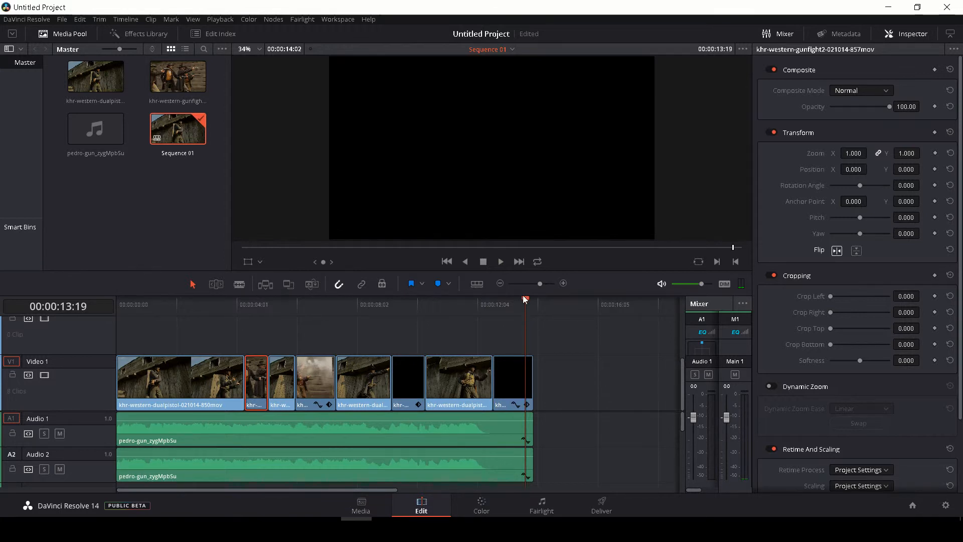
drag(522, 301, 492, 304)
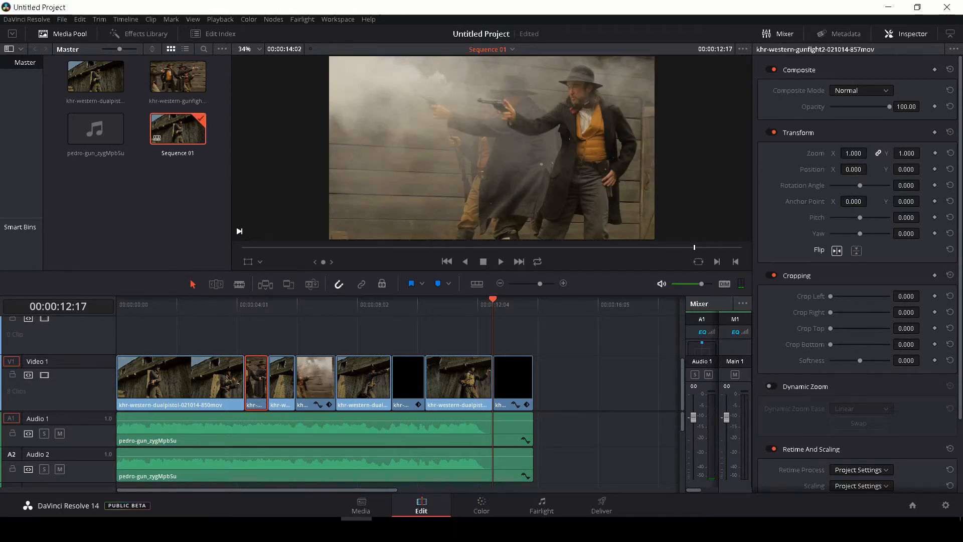
Grade clip 01 on the Color page with contrast 1.408, pivot 0.347 and hue 54.20, and compare the node off and on
click(480, 507)
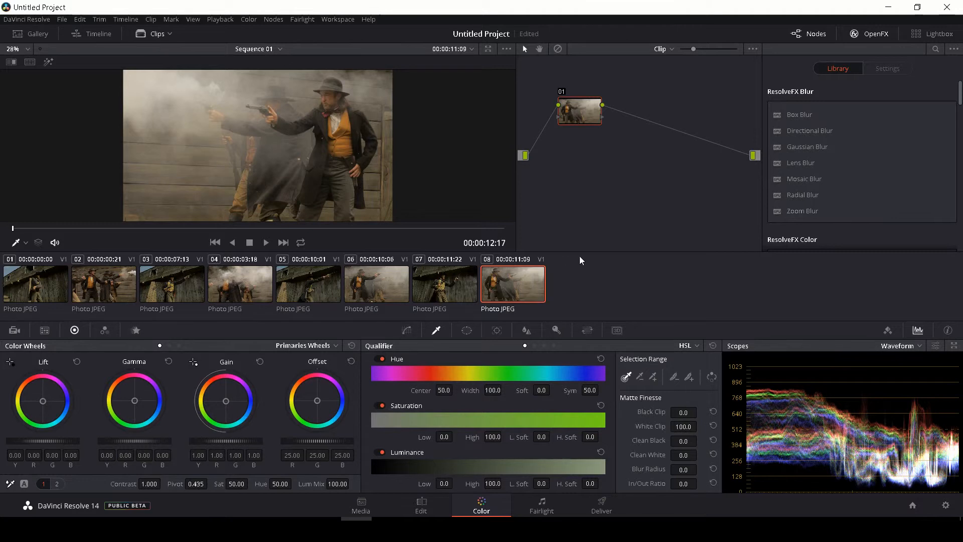
click(48, 289)
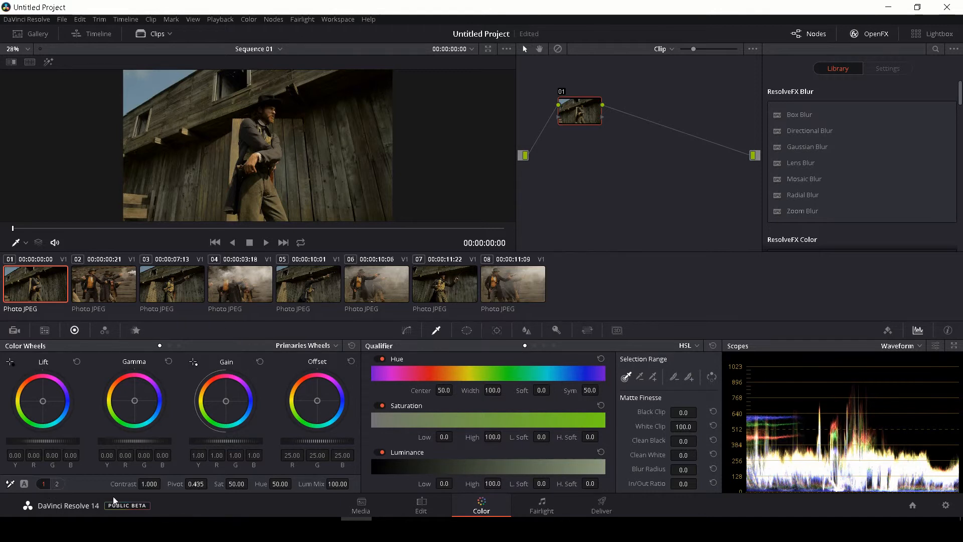
drag(149, 485, 257, 498)
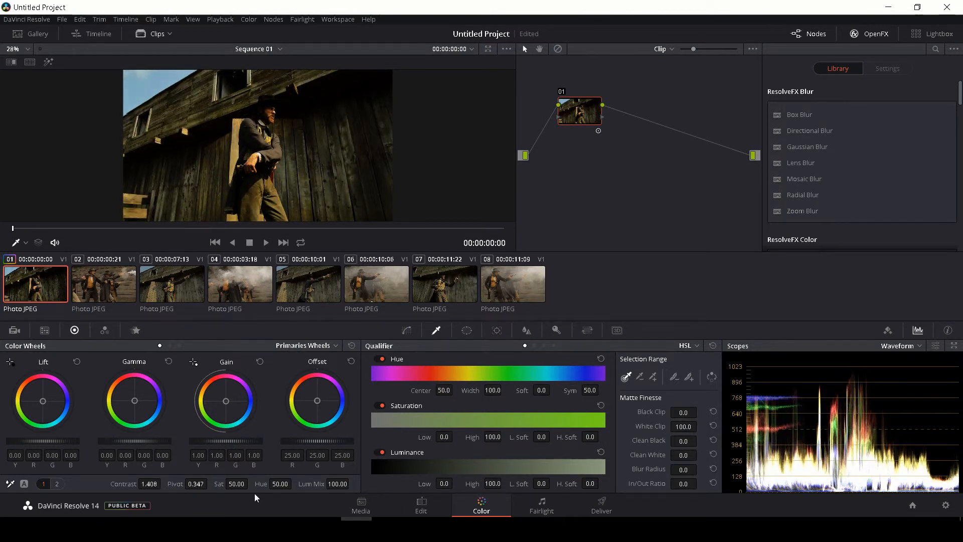
drag(280, 484, 293, 485)
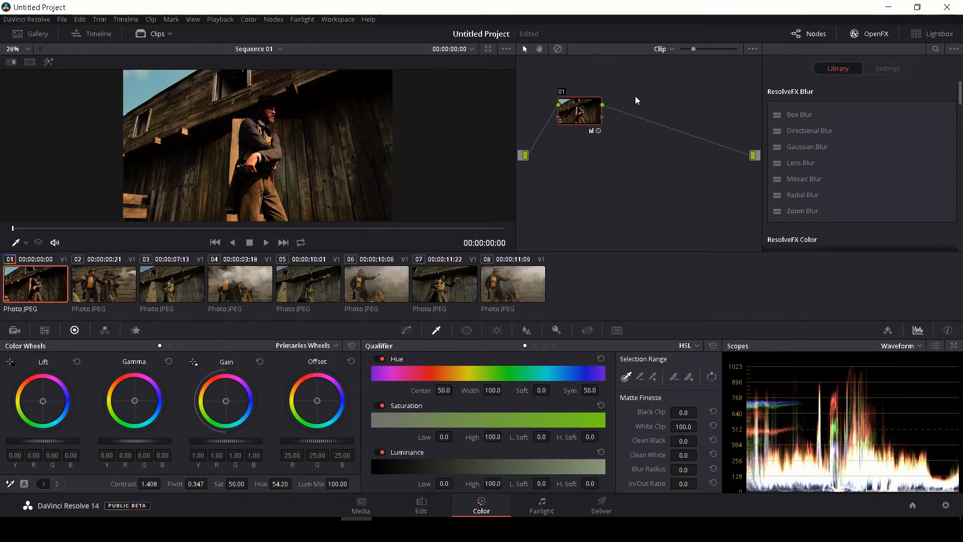
click(560, 92)
click(559, 92)
Apply the grade from clip 01 to clip 02, and select clip 03
click(98, 295)
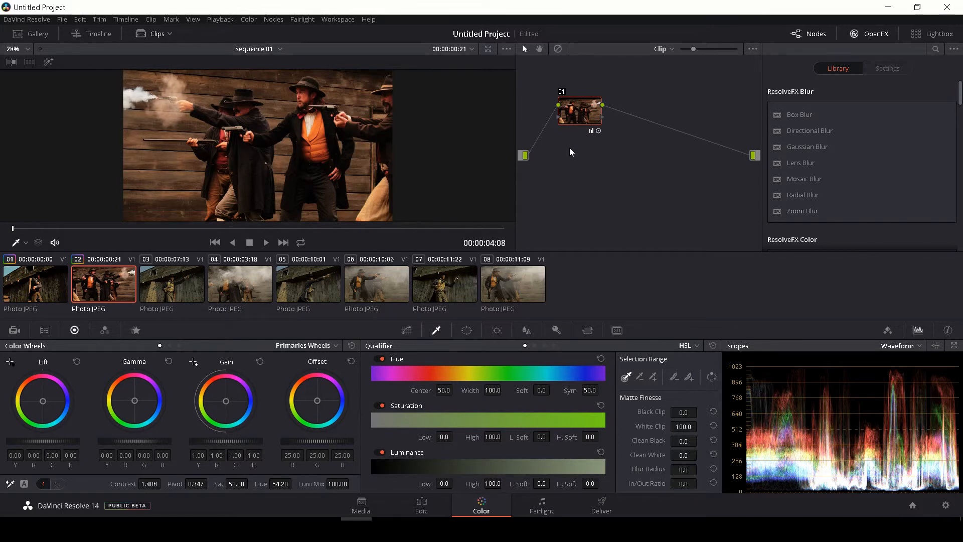
click(183, 294)
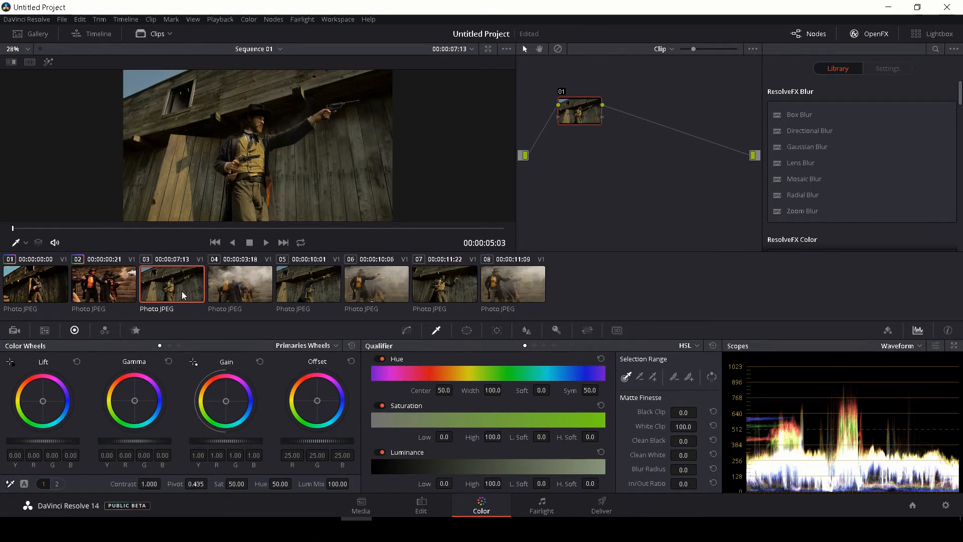
Select clips 03 through 08 together and apply the grade from clip 02 to all of them
drag(183, 295, 523, 289)
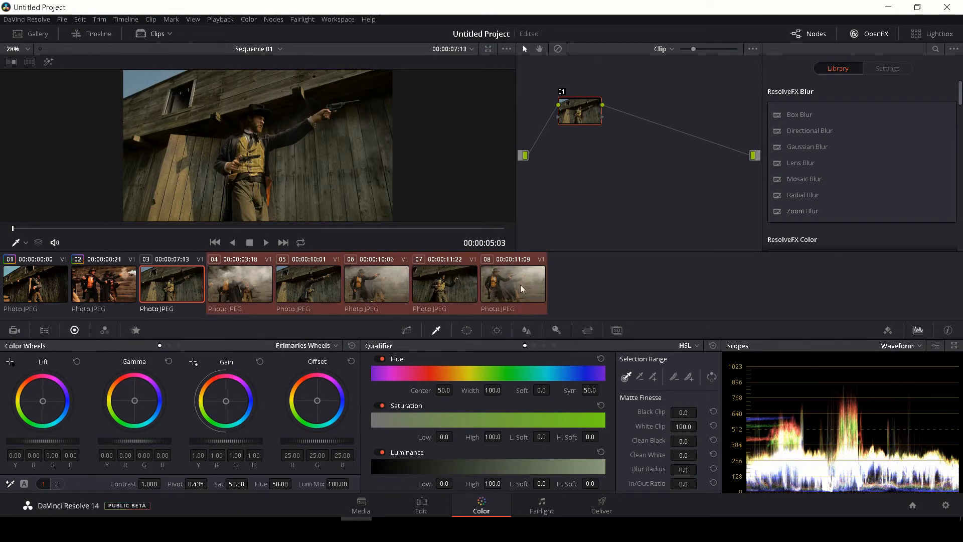
middle_click(89, 279)
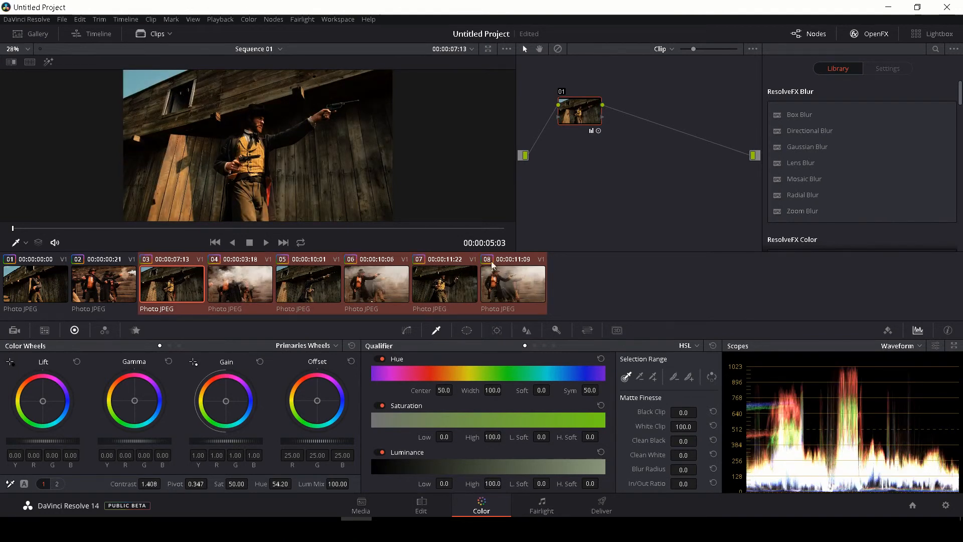
Return to the Edit page and play the graded sequence from about 00:00:06:17 into the last clip to review the grade
click(422, 506)
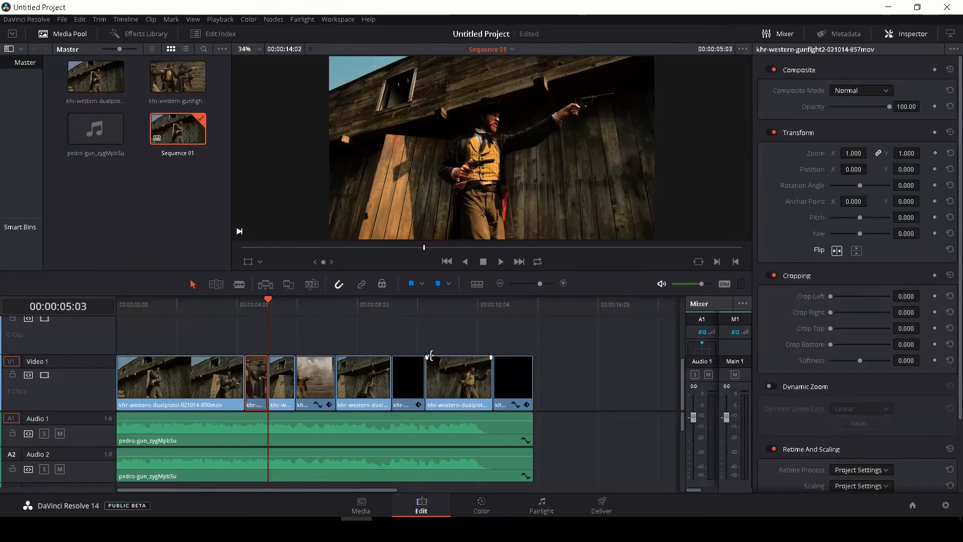
drag(275, 300, 315, 306)
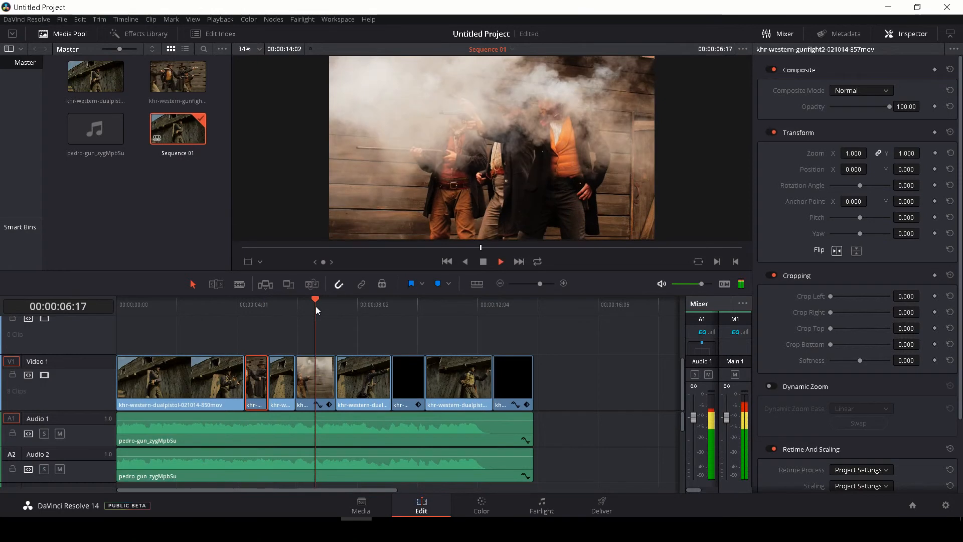
key(space)
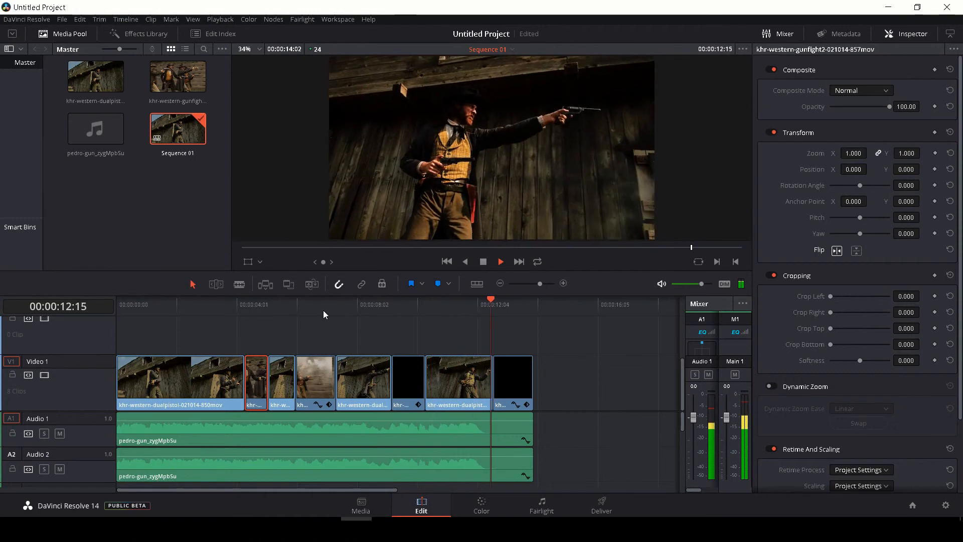
key(space)
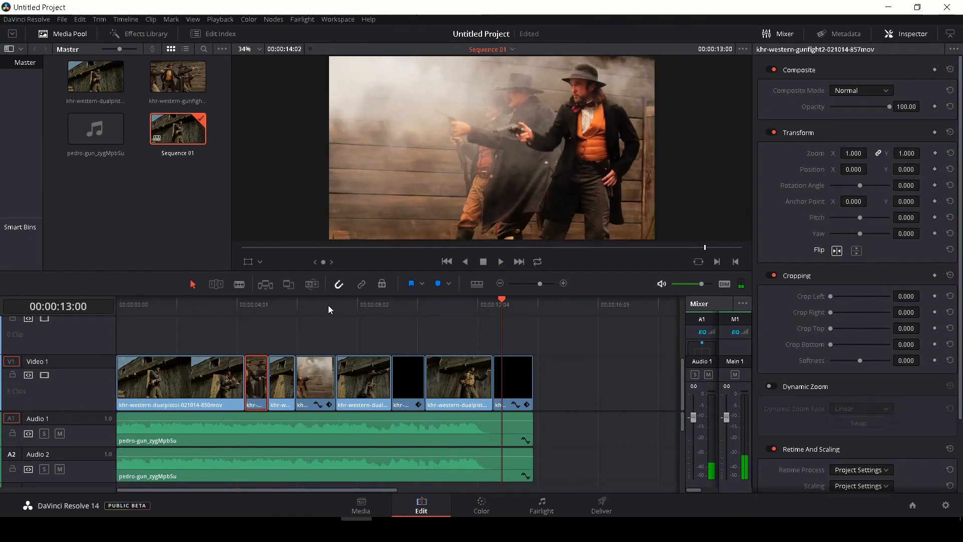